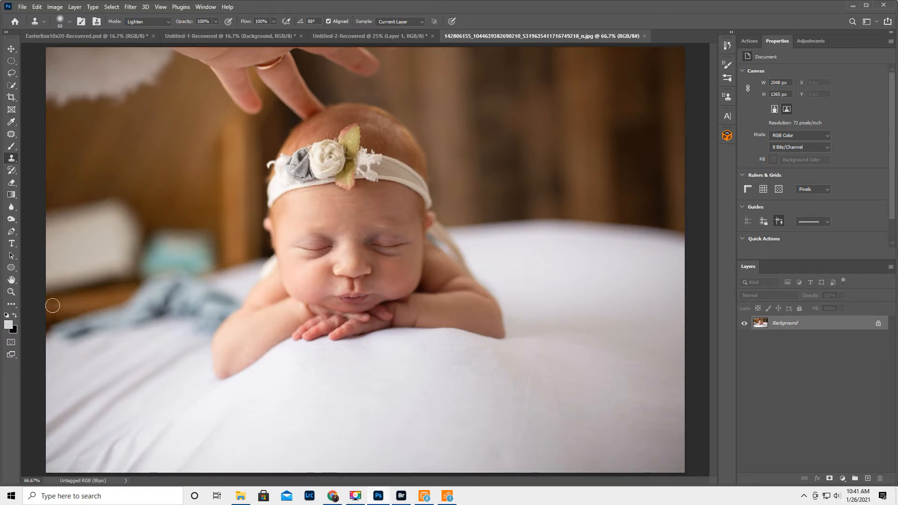
Select the baby with the Object Selection tool by framing the head and folded arms
left_click(11, 292)
left_click(253, 298, "alt")
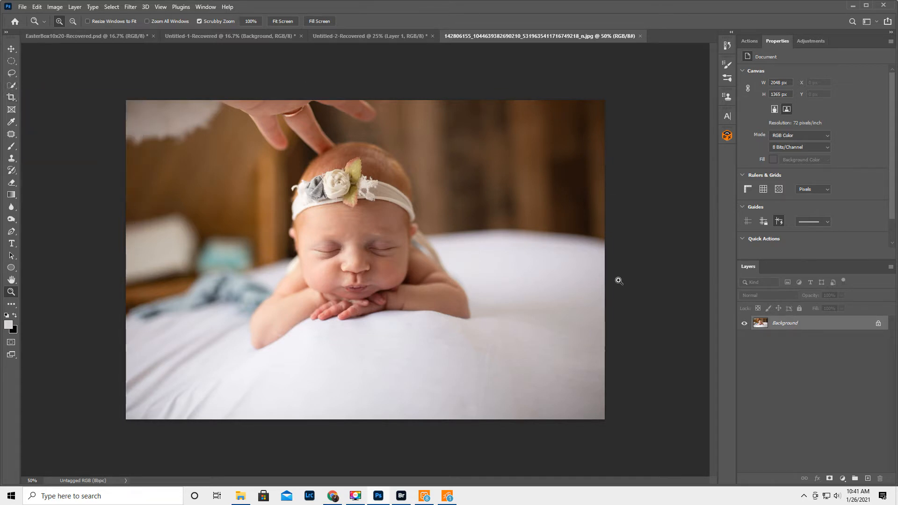
left_click(11, 86)
left_click(48, 86)
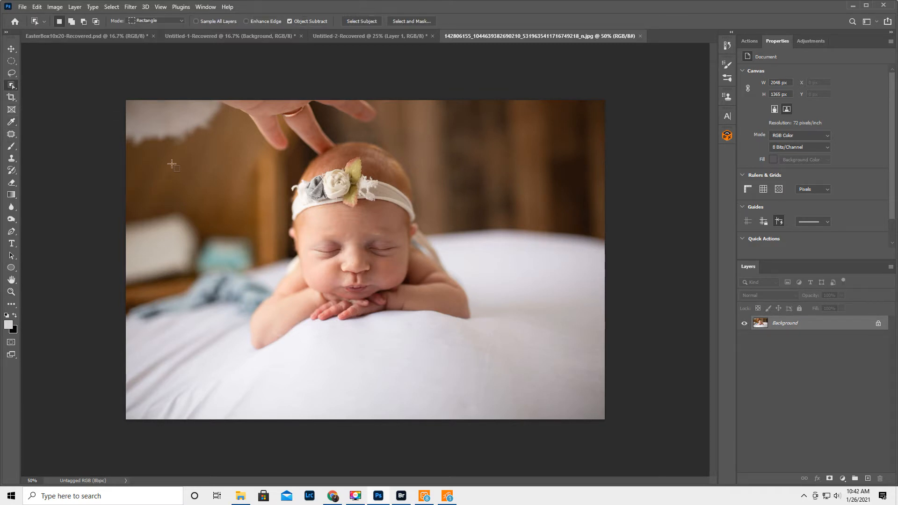
left_click_drag(248, 135, 478, 347)
Extend the selection with the Quick Selection tool along the baby's head, headband and shoulder edges
left_click(11, 292)
left_click(375, 278)
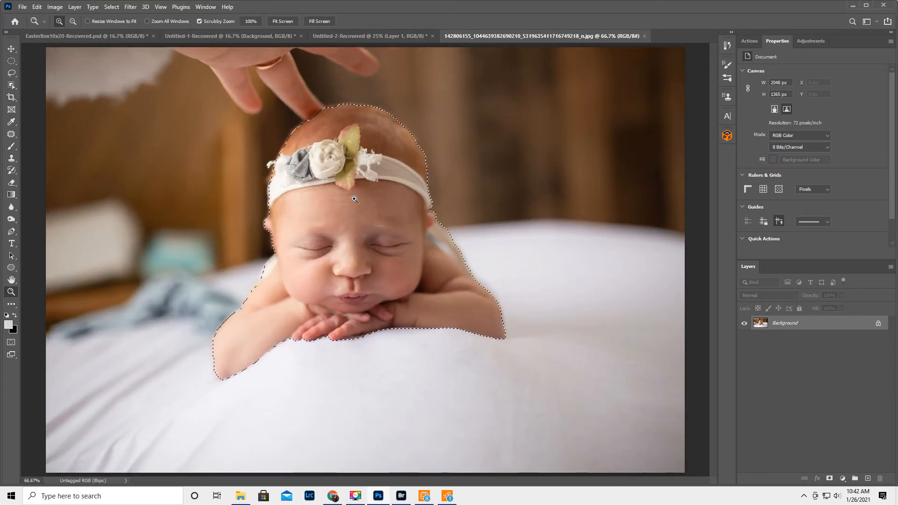
left_click(11, 85)
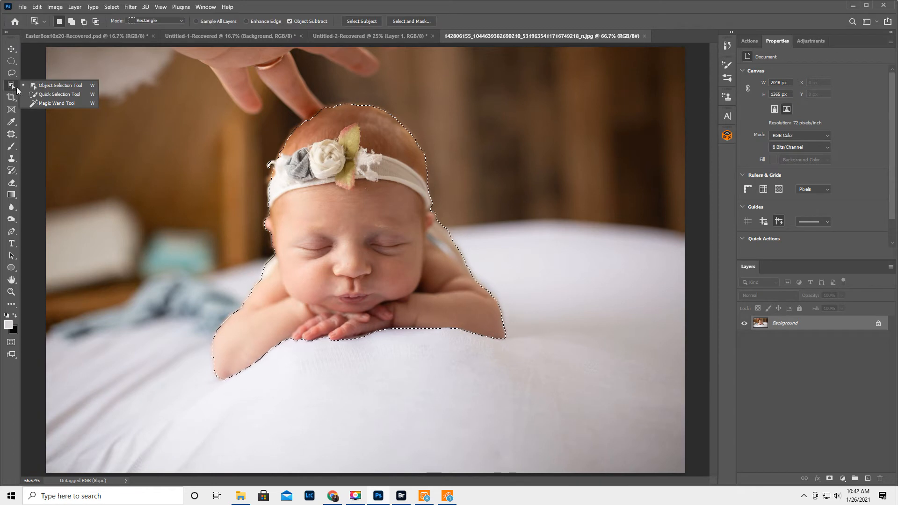
left_click(47, 95)
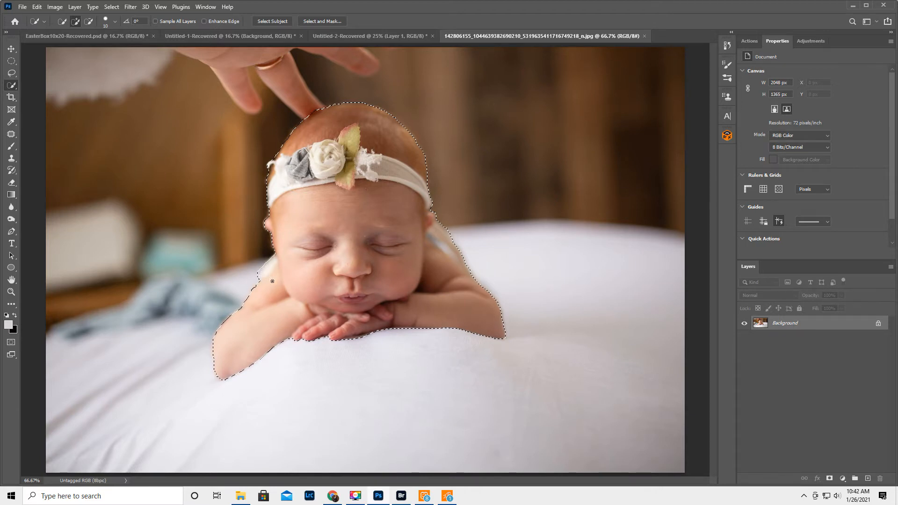
Refine the hair and headband edges of the selection in Select and Mask with a Refine Edge brush reduced to size 20
left_click(329, 21)
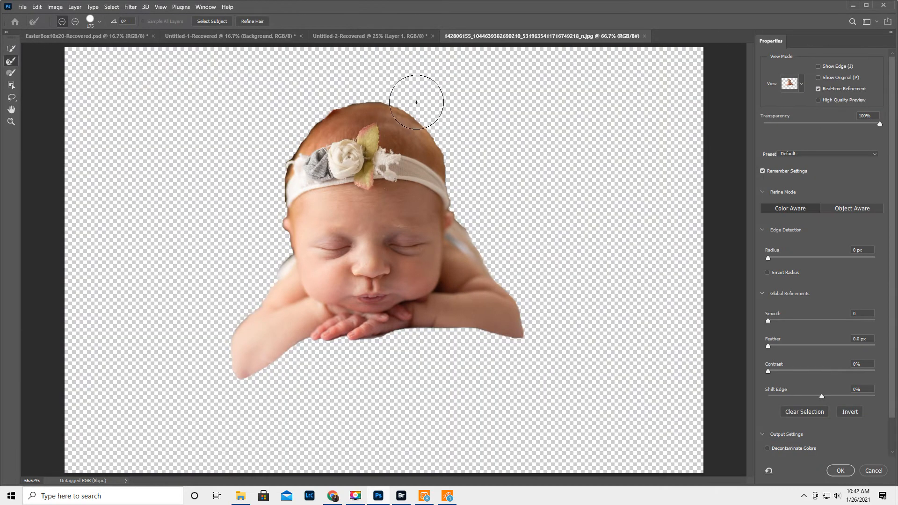
key("bracketleft")
key("bracketleft")
key("bracketleft")
key("bracketleft")
key("bracketleft")
key("bracketleft")
key("bracketleft")
key("apostrophe")
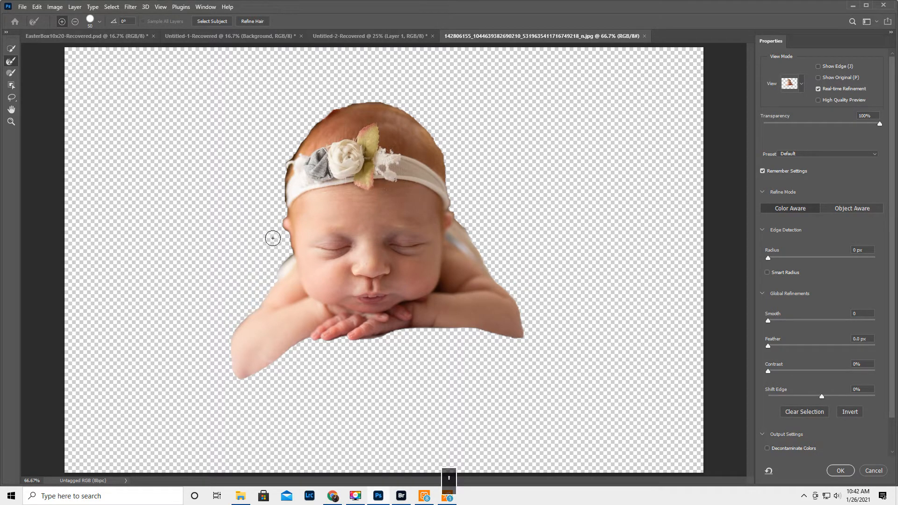
key("bracketleft")
key("bracketleft")
key("bracketleft")
key("bracketleft")
key("bracketleft")
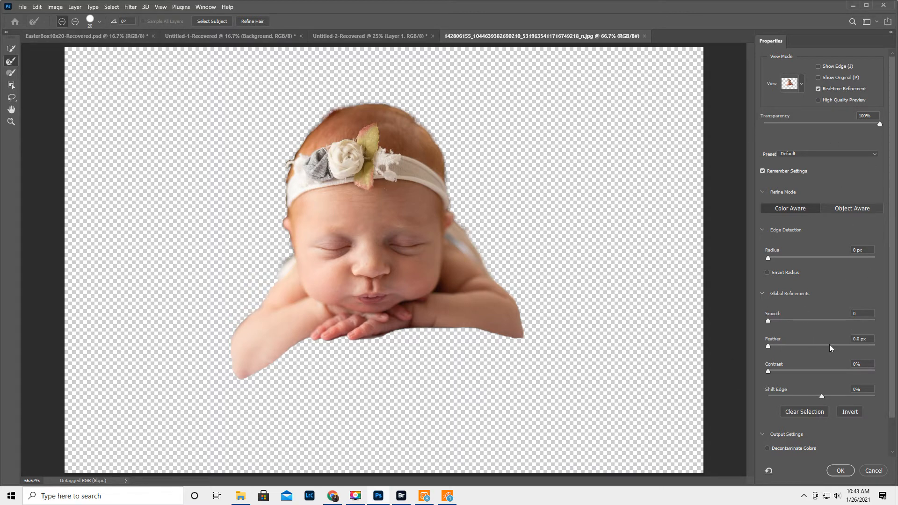
Output the refined selection to a new layer with layer mask and make the original Background layer visible again
scroll(799, 427, "down", 3)
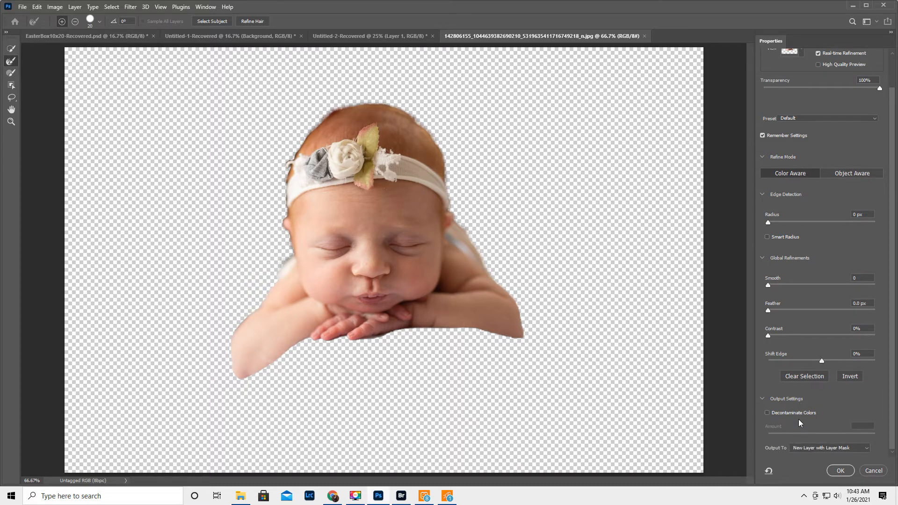
left_click(839, 471)
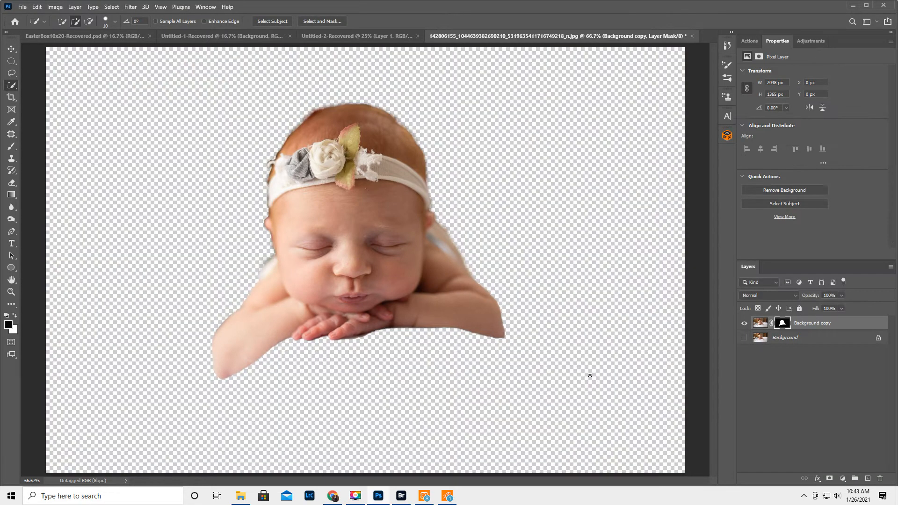
left_click(744, 338)
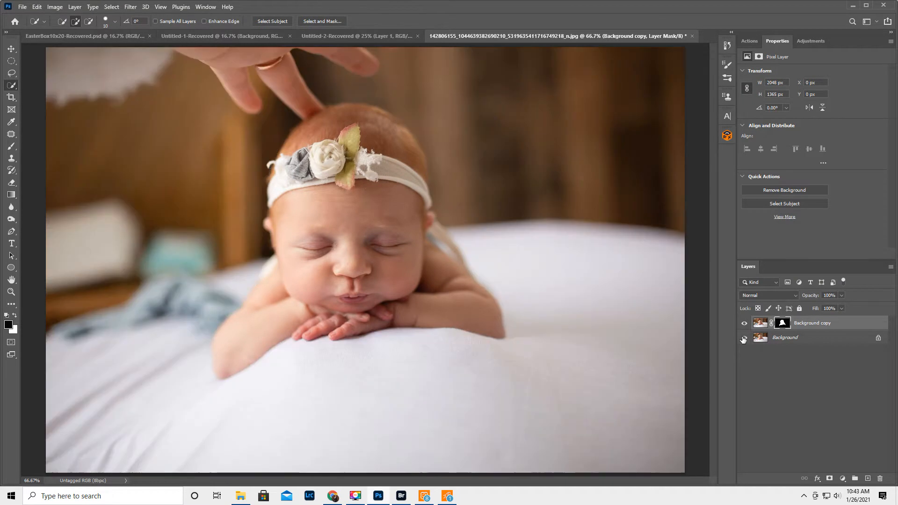
Duplicate the original Background layer beneath the masked cut-out
left_click(12, 291)
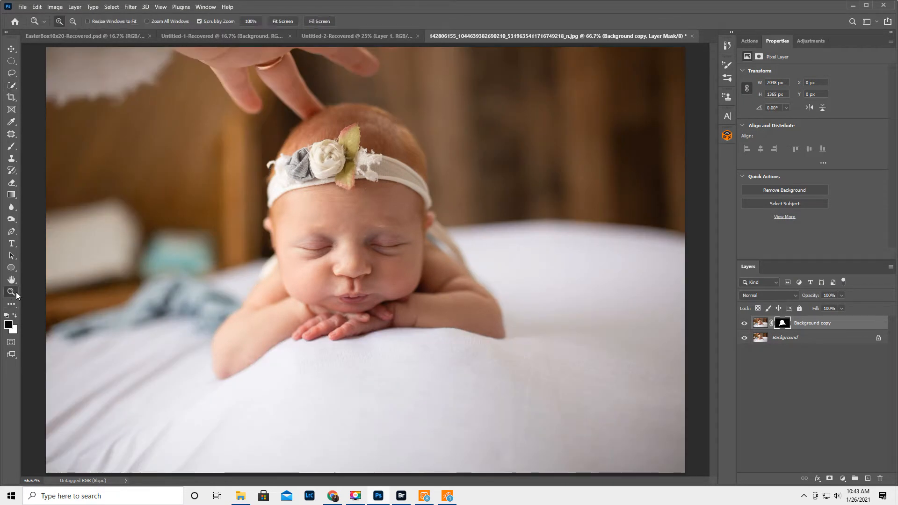
left_click(212, 281, "alt")
left_click(212, 280, "alt")
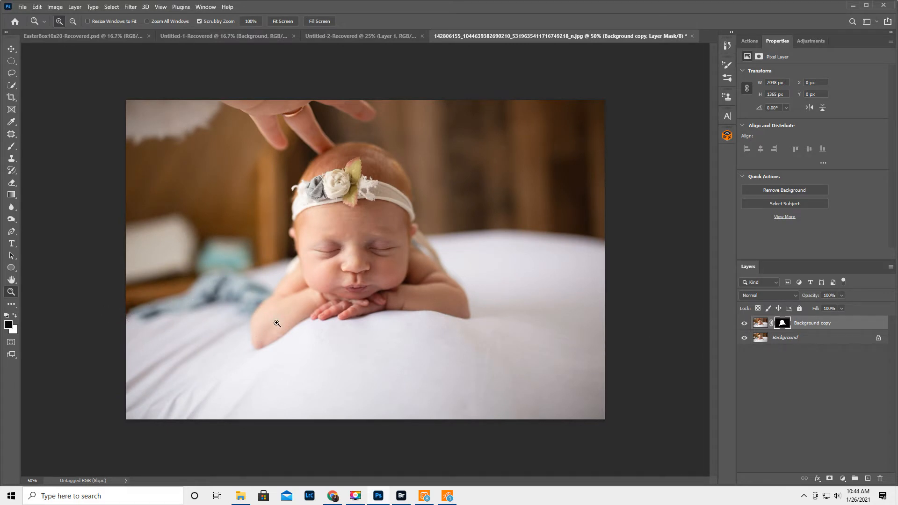
left_click(813, 337)
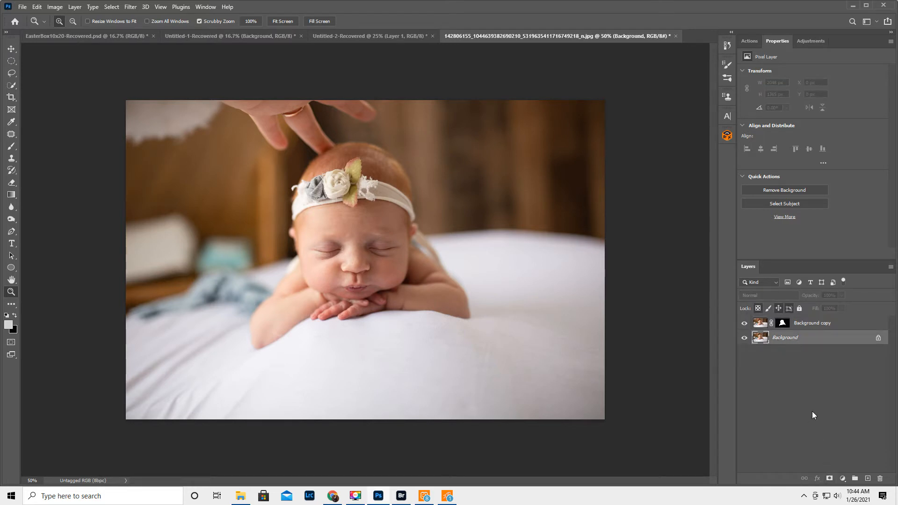
key("ctrl+j")
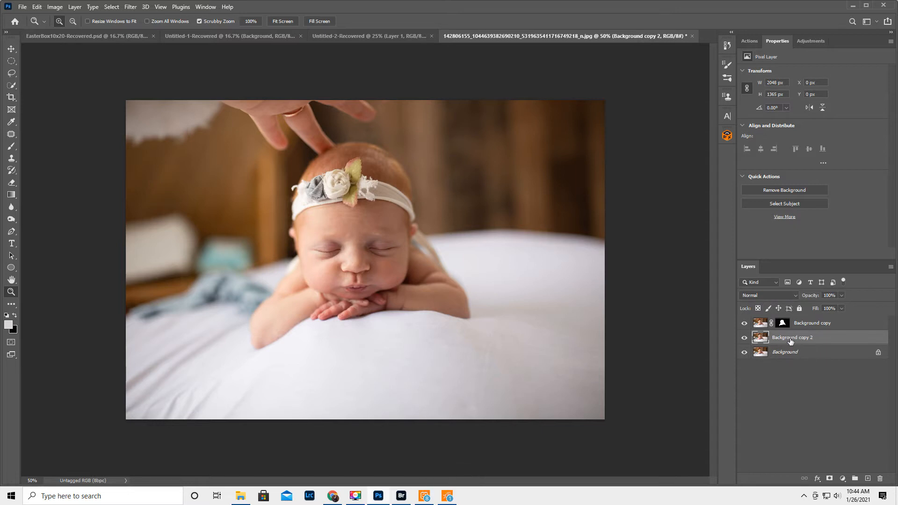
Rename the masked cut-out layer to Baby
double_click(817, 323)
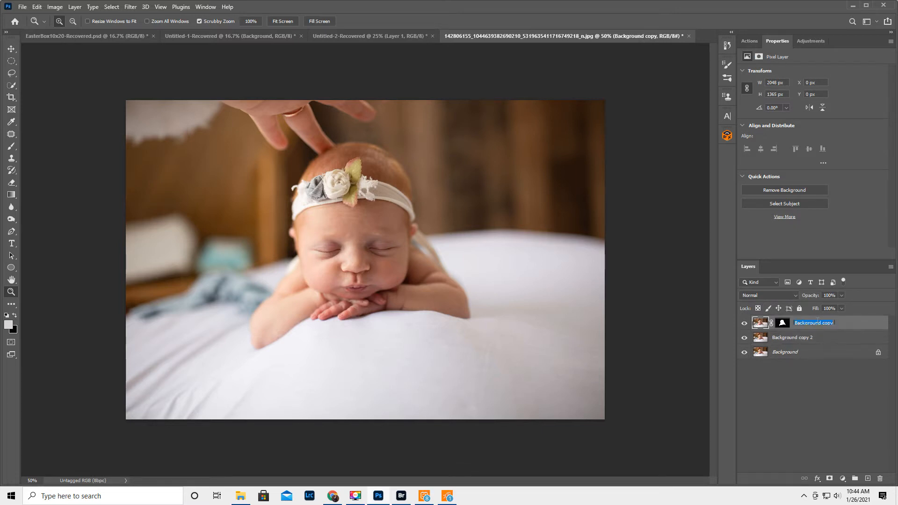
type("Baby")
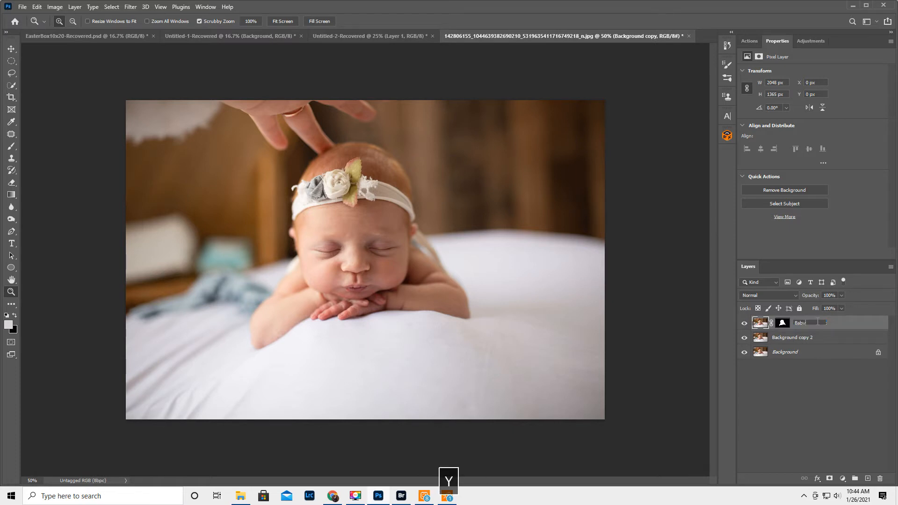
key("Return")
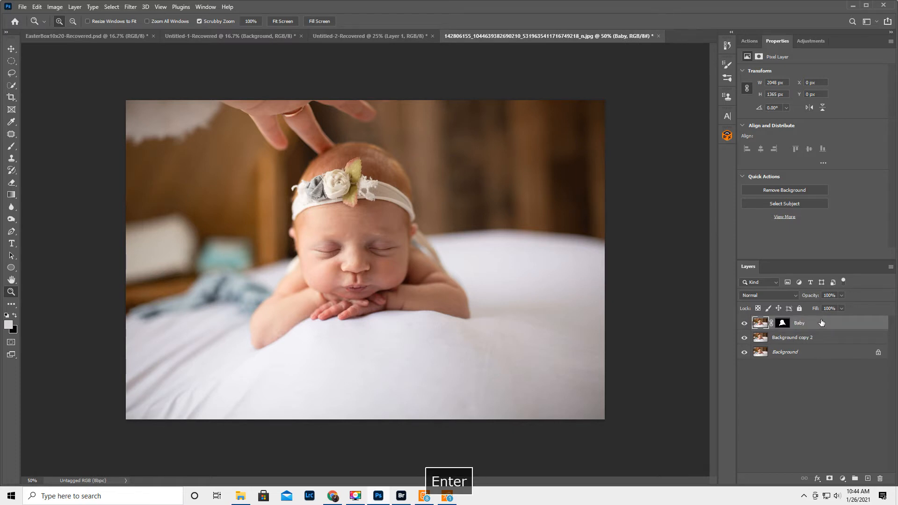
On Background copy 2, paint a light colour sampled from the sheet over the brown wall and the hand with a soft 600 px brush
left_click(783, 337)
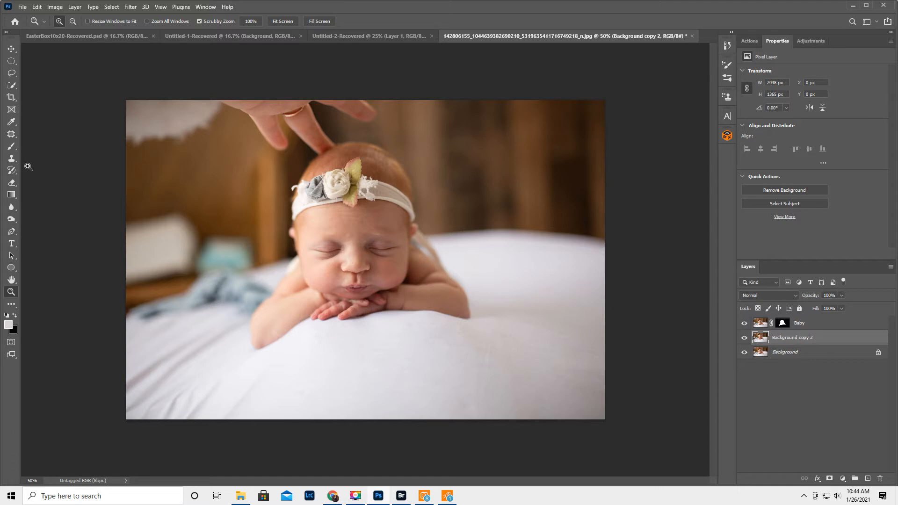
left_click(11, 147)
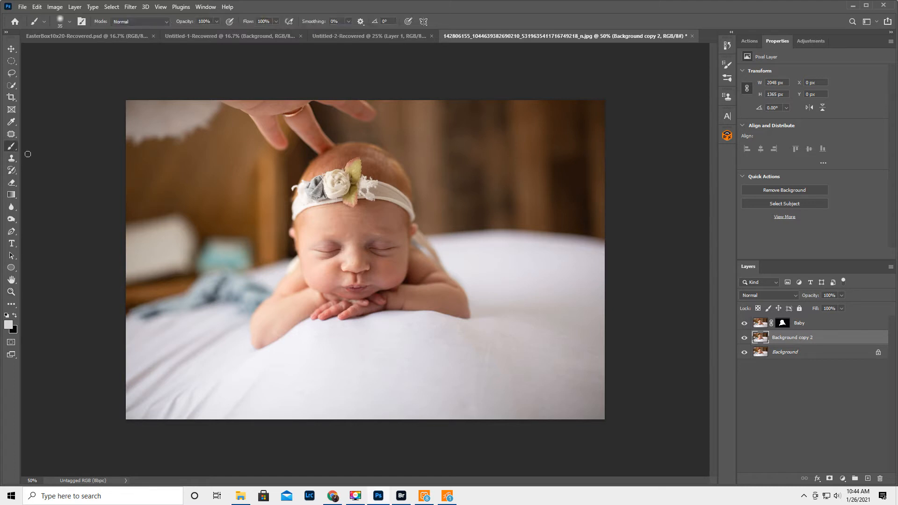
key("bracketright")
key("bracketright")
key("bracketright")
key("bracketright")
key("bracketright")
key("bracketright")
key("bracketright")
key("bracketright")
key("bracketright")
key("bracketright")
key("bracketright")
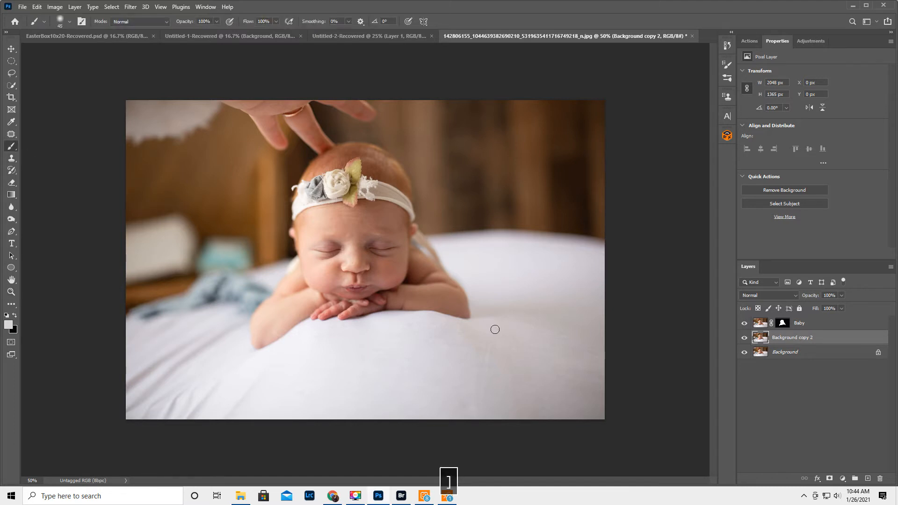
key("bracketright")
key("bracketright")
key("bracketright")
key("bracketright")
key("bracketright")
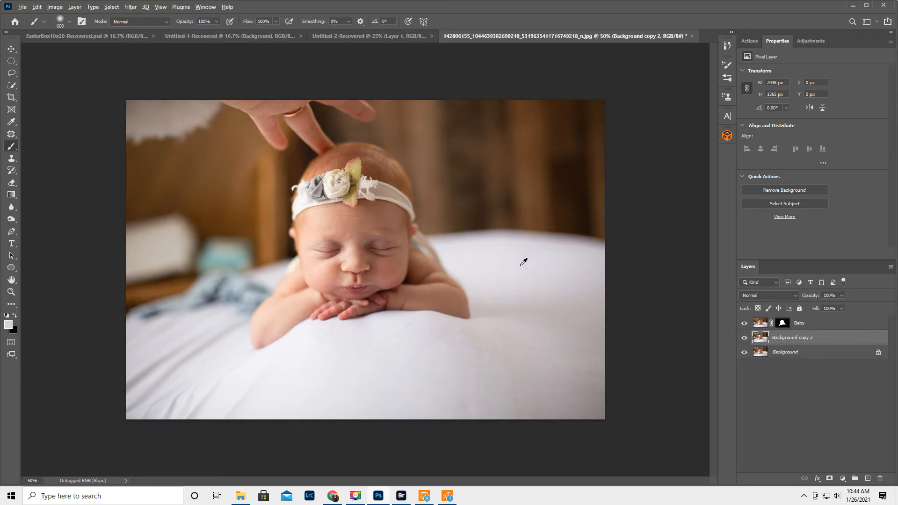
left_click(448, 252, "alt")
mouse_move(465, 237)
left_mouse_down()
mouse_move(464, 227)
mouse_move(494, 237)
mouse_move(601, 223)
mouse_move(577, 145)
mouse_move(527, 127)
mouse_move(500, 161)
mouse_move(422, 118)
left_mouse_up()
mouse_move(424, 113)
left_mouse_down()
mouse_move(394, 94)
mouse_move(327, 94)
mouse_move(254, 131)
mouse_move(211, 135)
mouse_move(142, 98)
left_mouse_up()
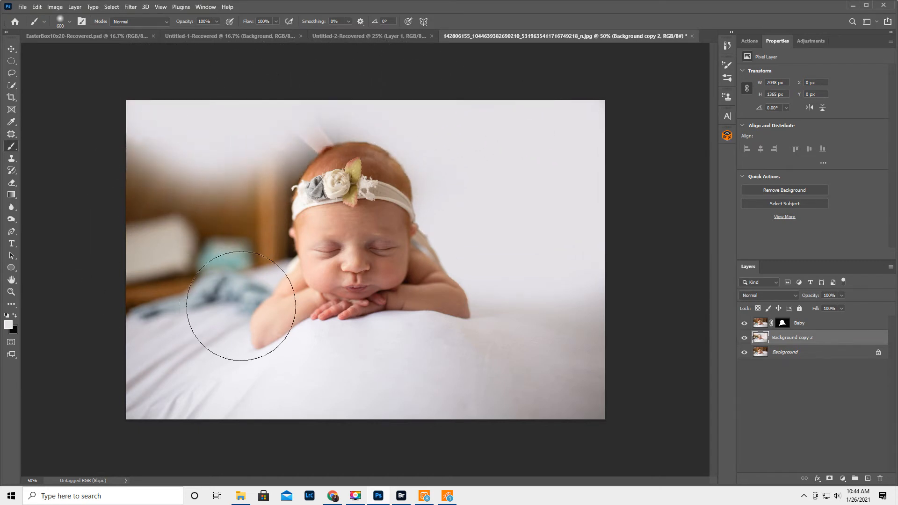
Cover the remaining background beside the baby with a newly sampled light tone, and blend the sheet with brush strokes at 19% opacity
left_click(278, 276, "alt")
mouse_move(181, 248)
left_mouse_down()
mouse_move(177, 237)
mouse_move(144, 261)
mouse_move(219, 236)
mouse_move(179, 159)
mouse_move(135, 167)
mouse_move(215, 156)
mouse_move(317, 116)
mouse_move(375, 80)
mouse_move(271, 181)
mouse_move(279, 214)
mouse_move(249, 229)
mouse_move(268, 234)
mouse_move(284, 181)
mouse_move(355, 115)
mouse_move(473, 234)
mouse_move(511, 256)
mouse_move(650, 265)
left_mouse_up()
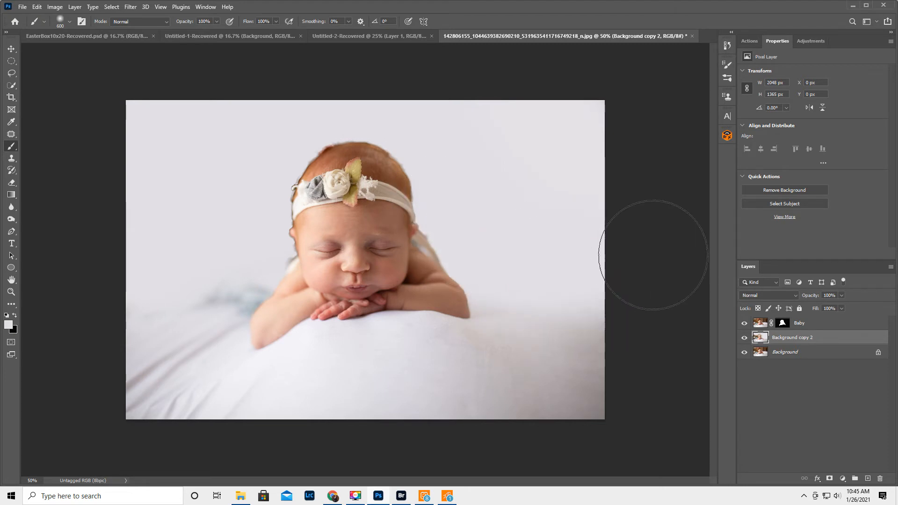
left_click_drag(188, 21, 144, 27)
mouse_move(521, 381)
left_mouse_down()
mouse_move(510, 334)
mouse_move(619, 363)
mouse_move(490, 314)
mouse_move(582, 342)
mouse_move(548, 320)
mouse_move(631, 386)
mouse_move(628, 396)
mouse_move(576, 399)
mouse_move(645, 436)
mouse_move(499, 366)
mouse_move(388, 390)
mouse_move(239, 342)
mouse_move(104, 386)
mouse_move(139, 373)
mouse_move(186, 391)
mouse_move(134, 430)
mouse_move(183, 325)
mouse_move(118, 358)
mouse_move(177, 289)
mouse_move(87, 256)
mouse_move(53, 254)
left_mouse_up()
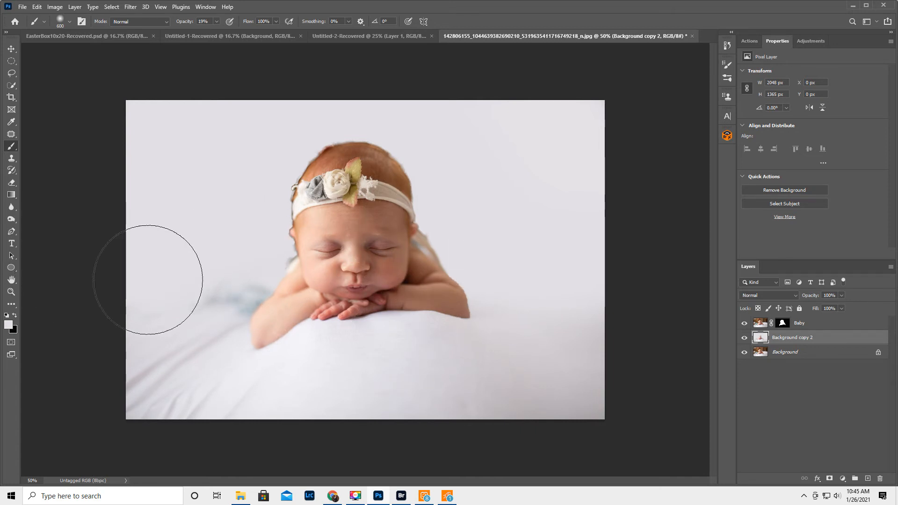
Clean the fringe around the baby's arm and shoulder by painting black on the Baby layer mask with a 15 px brush at 52% opacity
left_click(11, 292)
left_click(368, 217)
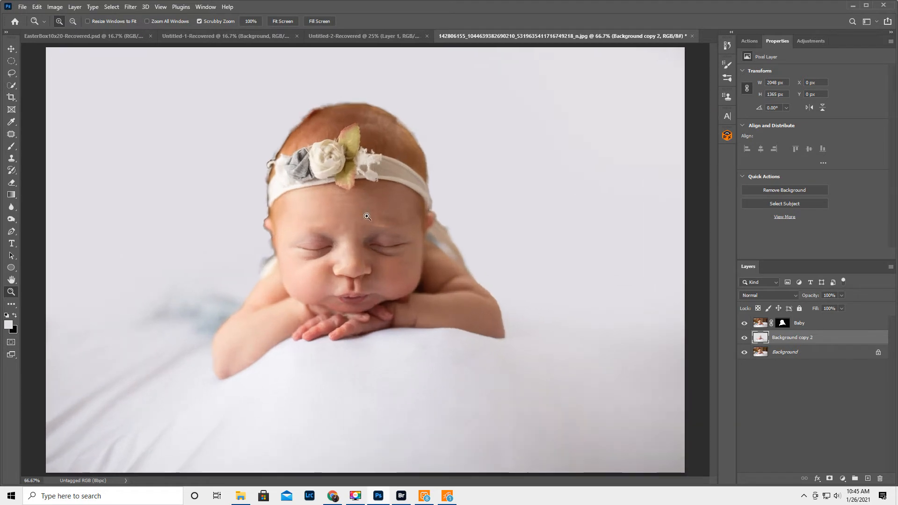
left_click(784, 324)
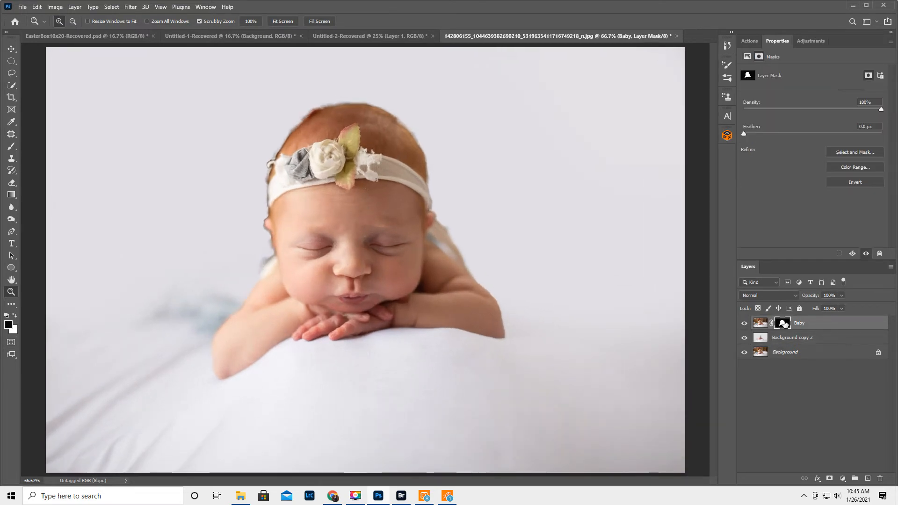
left_click(10, 147)
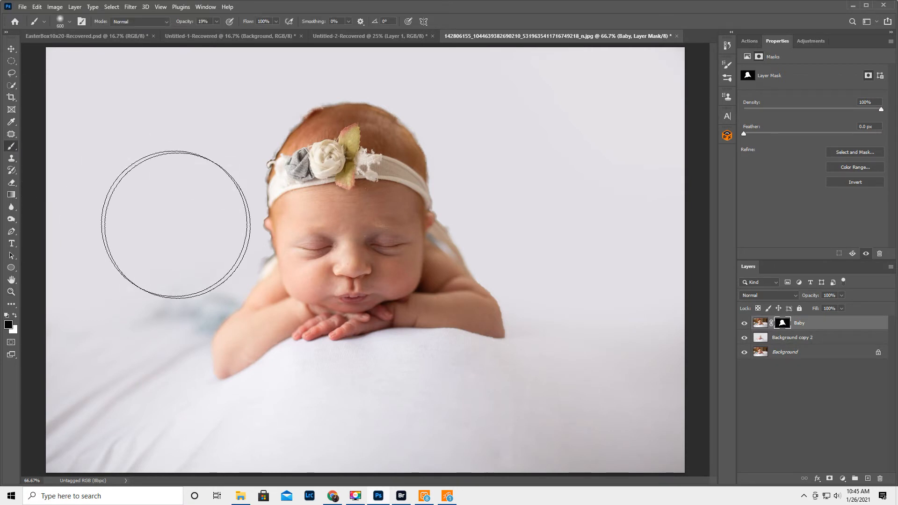
key("bracketleft")
key("bracketleft")
key("bracketleft")
key("bracketleft")
key("bracketleft")
key("bracketleft")
key("bracketleft")
key("bracketleft")
key("bracketleft")
key("bracketleft")
key("bracketleft")
key("bracketleft")
key("bracketleft")
key("bracketleft")
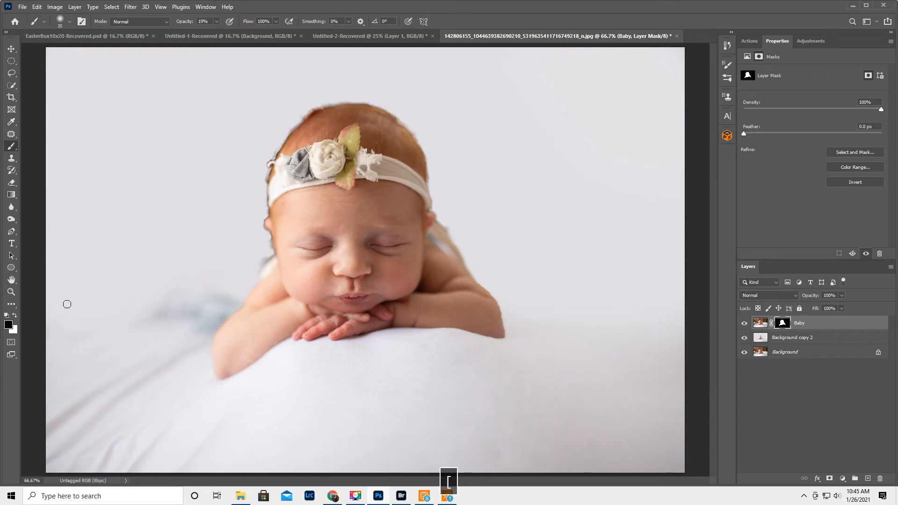
left_click(10, 292)
left_click(360, 183)
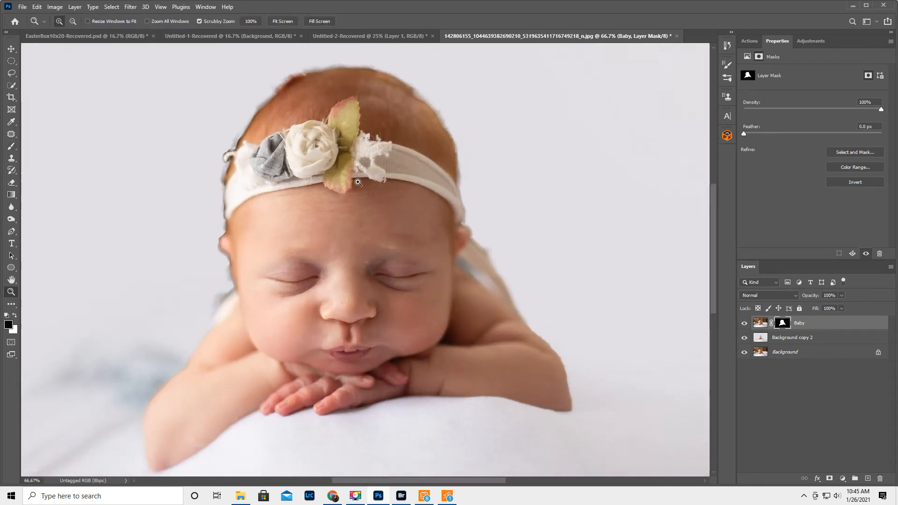
scroll(356, 205, "up", 3)
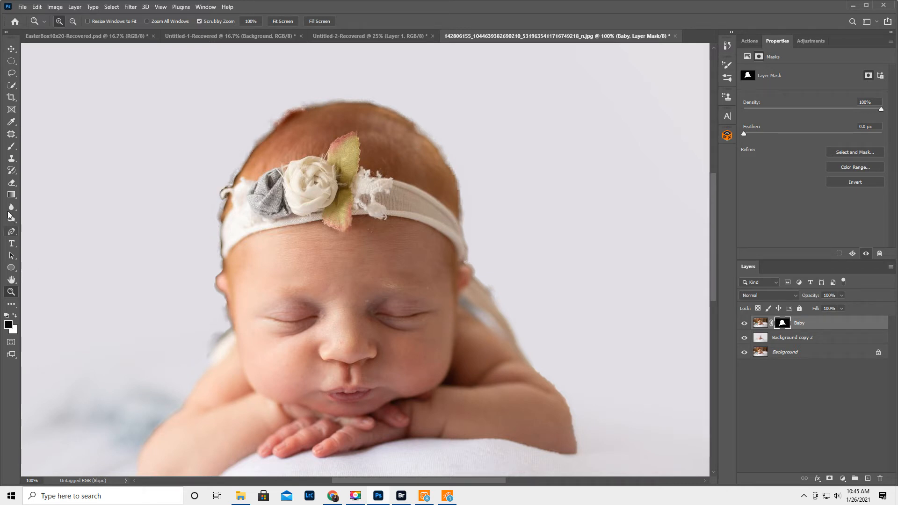
left_click(12, 146)
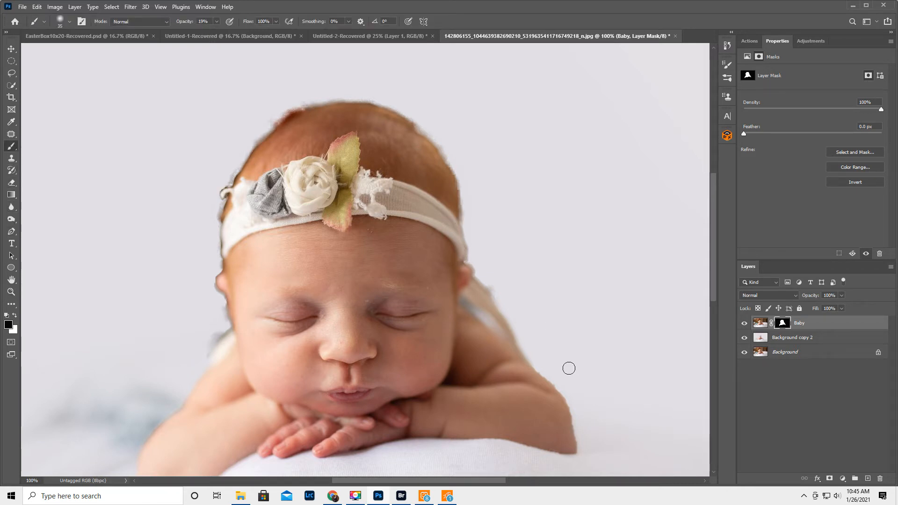
key("bracketleft")
key("bracketleft")
left_click_drag(186, 22, 206, 26)
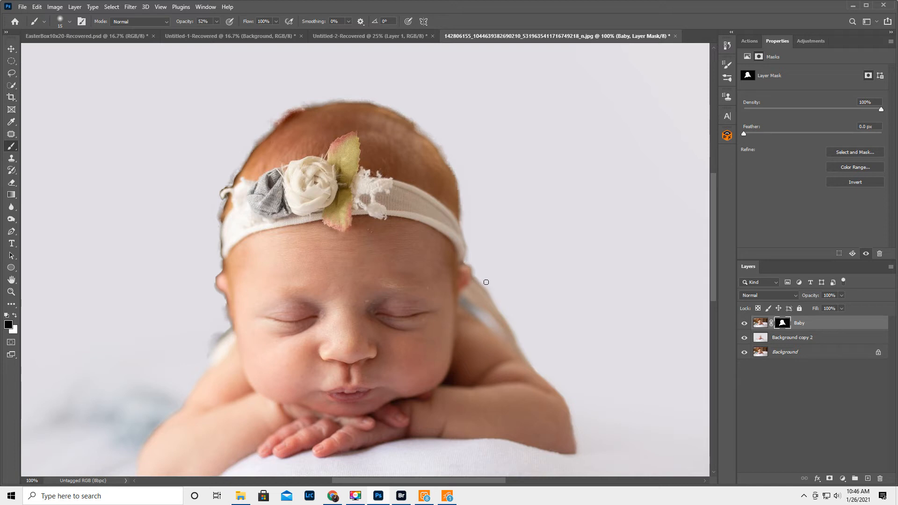
Touch up the Baby layer mask around the shoulder and cheek with a 45 px white brush and a 20 px black brush
scroll(155, 383, "down", 3)
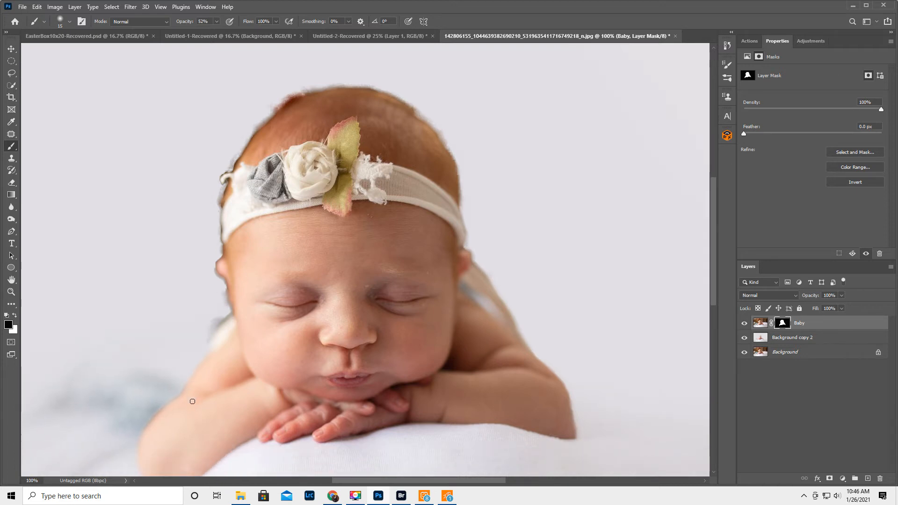
key("x")
key("bracketright")
key("bracketright")
key("bracketright")
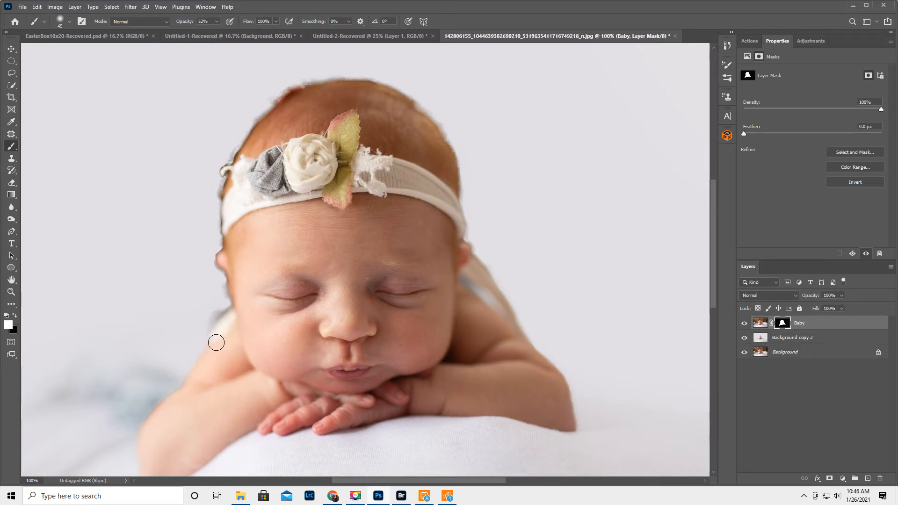
key("x")
key("bracketleft")
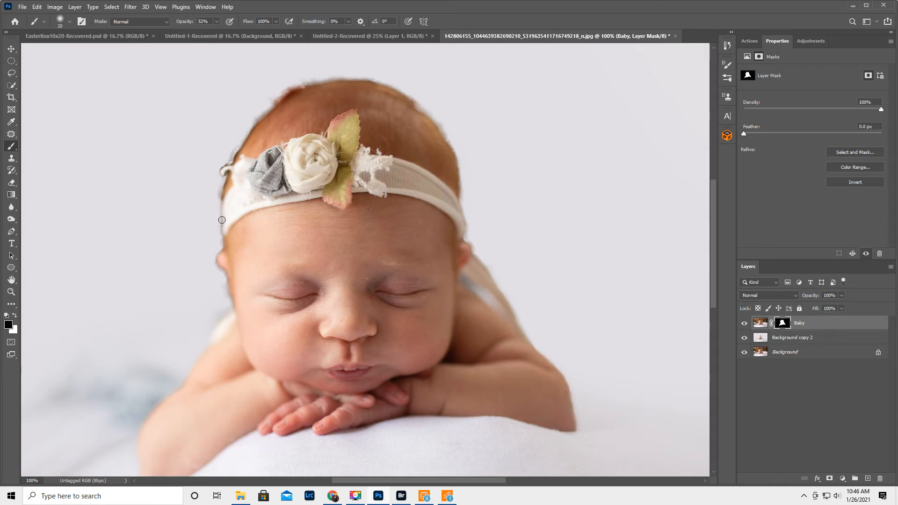
Clean the fringe around the headband and crown on the Baby mask in black at 74% opacity, using 9 px and 20 px brushes
key("bracketleft")
key("bracketleft")
key("bracketleft")
key("7")
key("4")
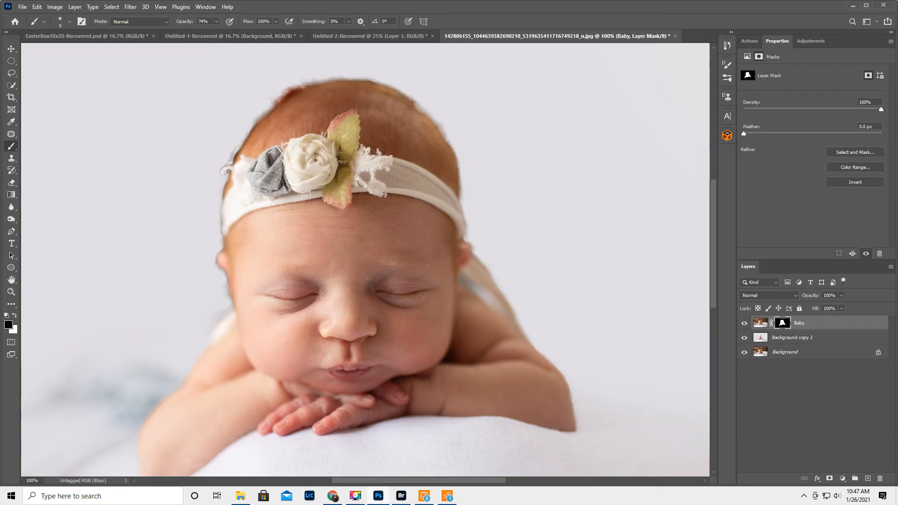
key("bracketright")
mouse_move(281, 92)
left_mouse_down()
mouse_move(314, 79)
mouse_move(276, 102)
left_mouse_up()
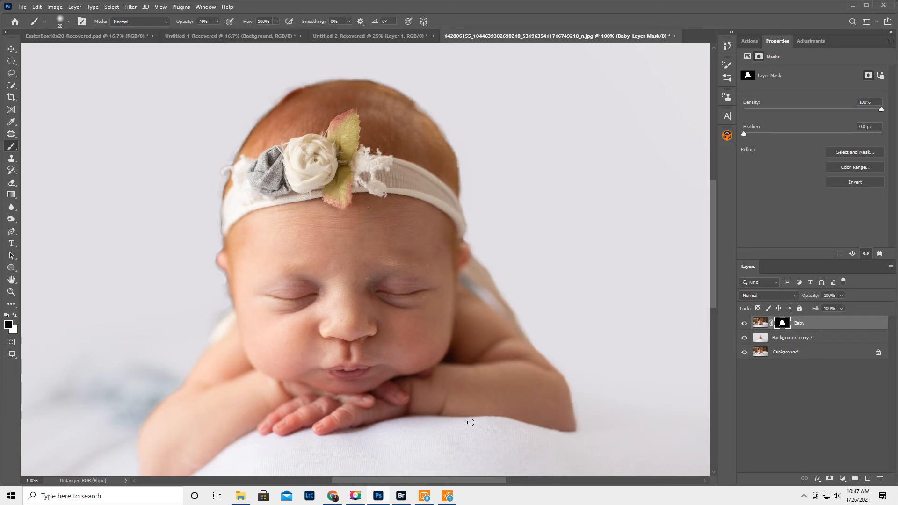
scroll(427, 398, "down", 6)
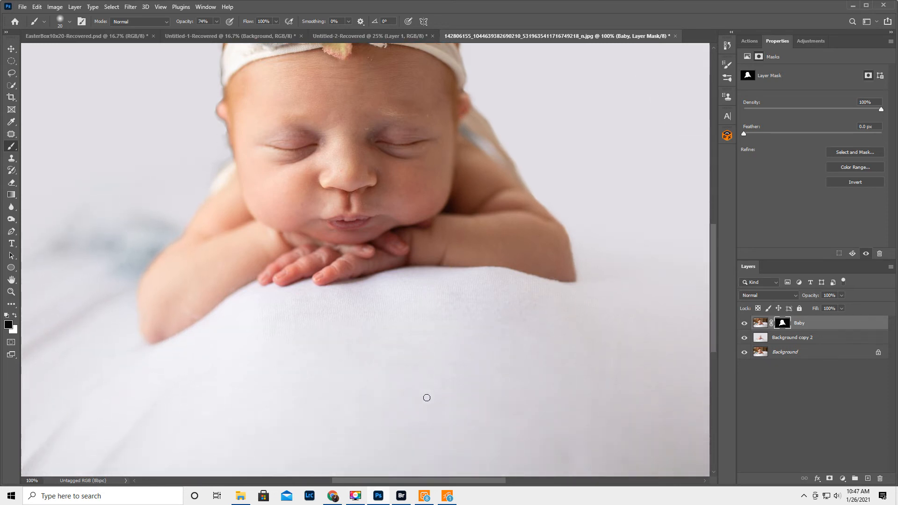
key("bracketright")
key("bracketright")
key("bracketright")
key("bracketright")
key("bracketright")
key("bracketright")
key("bracketright")
key("bracketright")
key("bracketright")
key("bracketright")
key("bracketright")
key("bracketright")
key("bracketright")
key("bracketright")
key("bracketright")
key("bracketright")
key("bracketleft")
key("bracketleft")
key("bracketleft")
key("bracketleft")
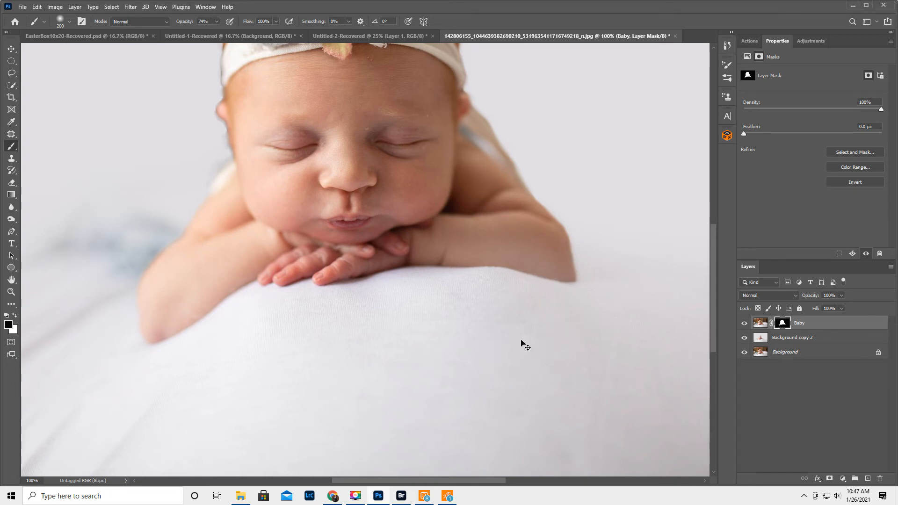
key("ctrl+z")
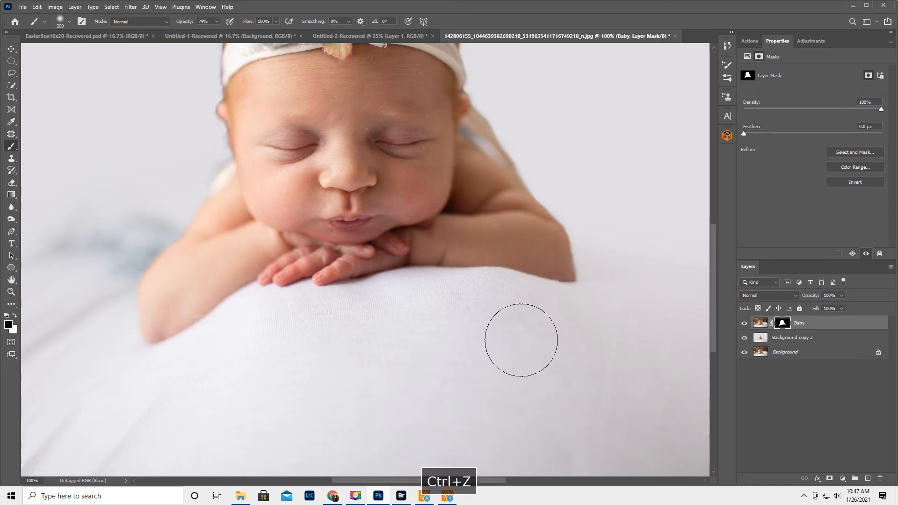
Check the cut-out edges around the baby and flatten the image into a single Background layer
left_click(12, 291)
left_click(290, 283, "alt")
left_click(291, 283, "alt")
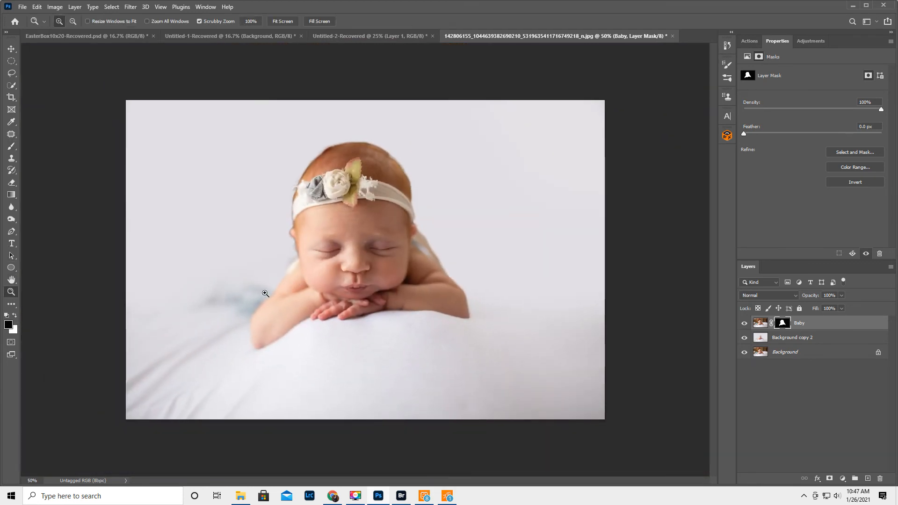
left_click(333, 148)
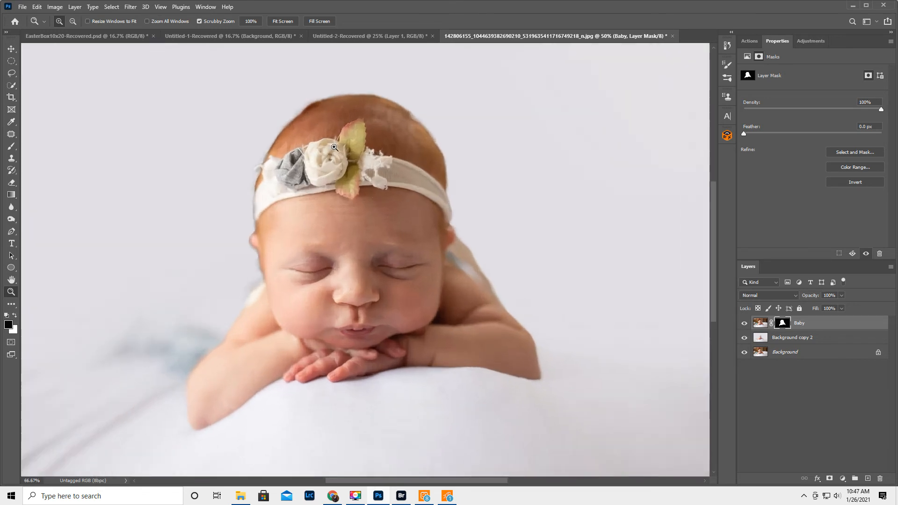
left_click(333, 147)
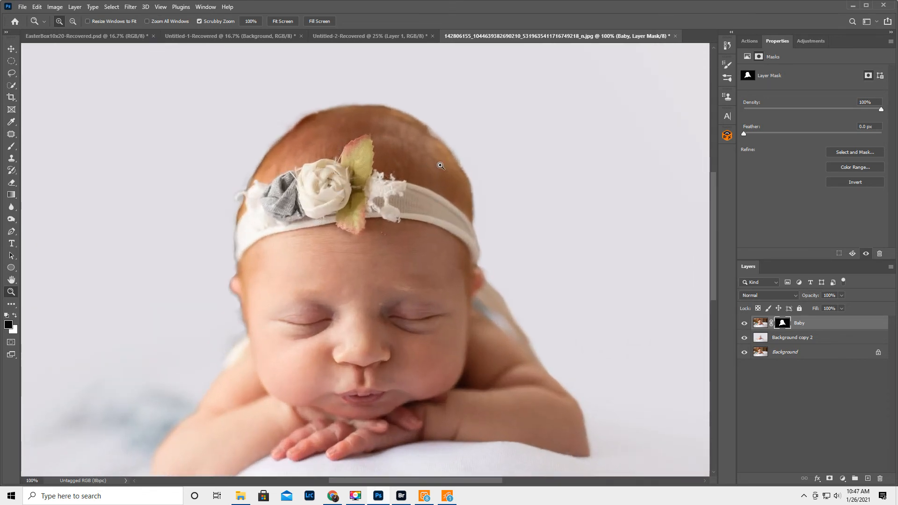
left_click(407, 215, "alt")
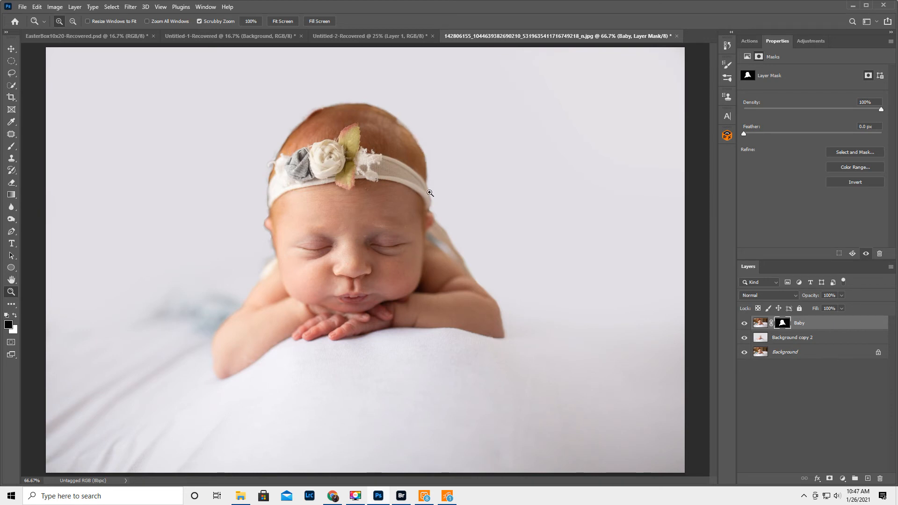
left_click(892, 268)
left_click(810, 437)
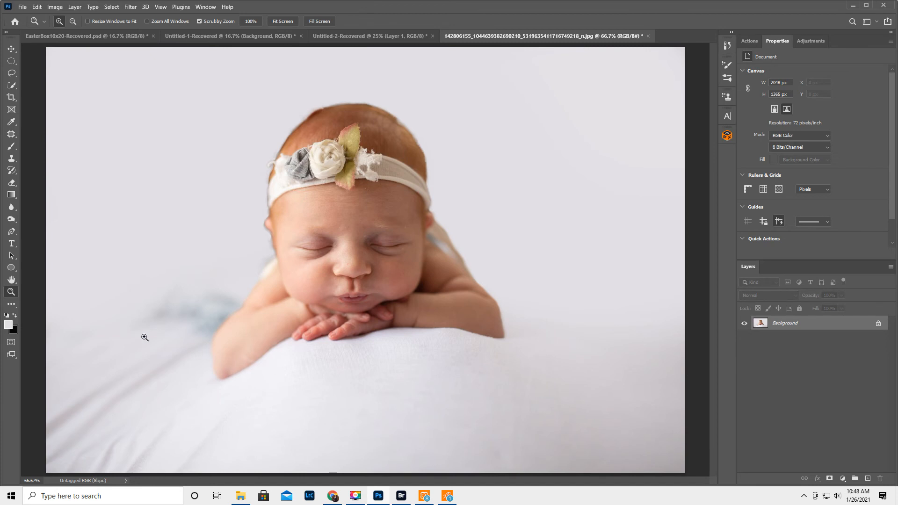
Crop the photo to a 15:11 ratio with the baby moved lower and tilted slightly clockwise, filling the empty areas with Content-Aware
left_click(233, 324, "alt")
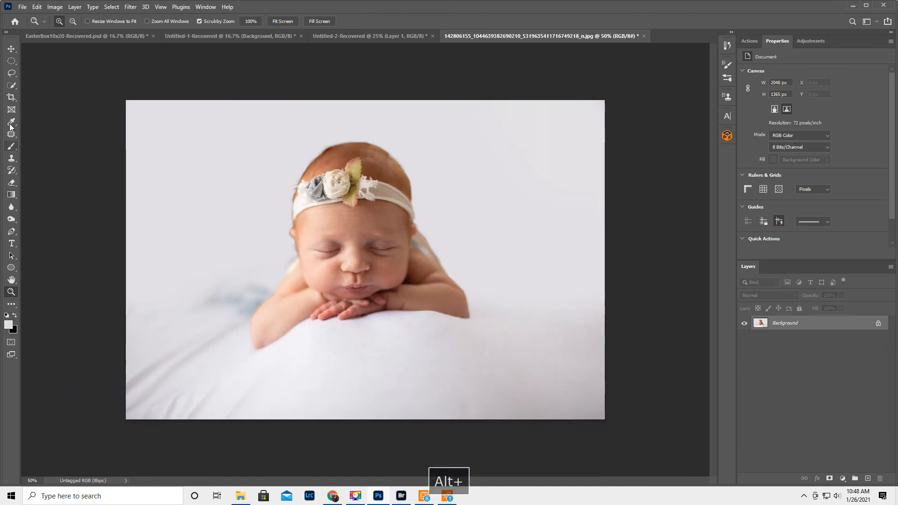
left_click(11, 98)
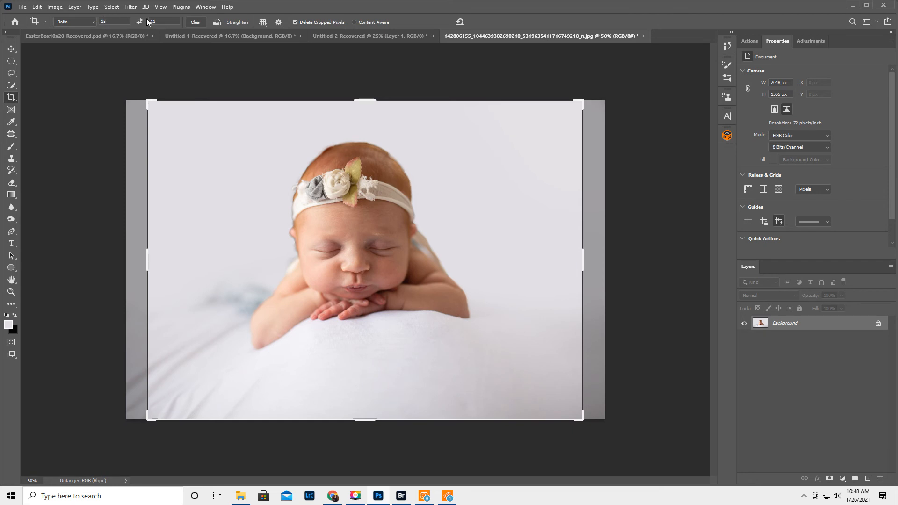
left_click(357, 219)
left_click_drag(354, 231, 365, 252)
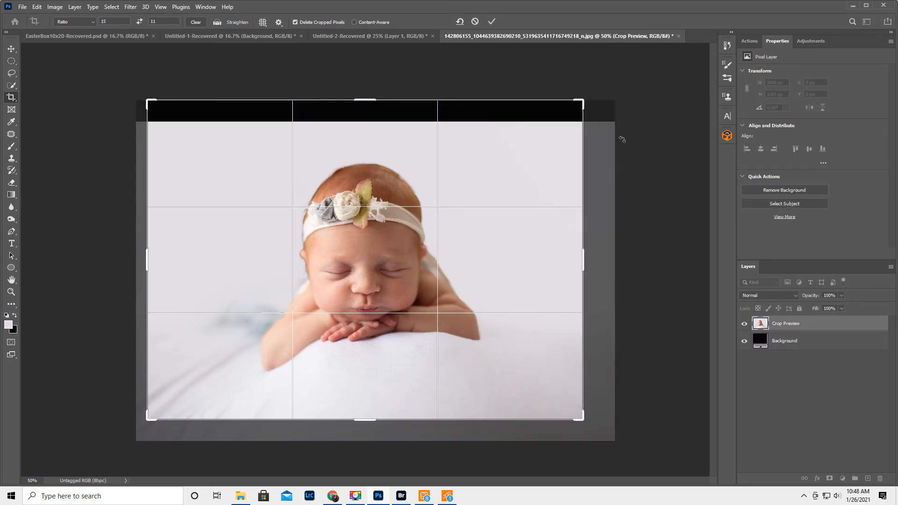
left_click_drag(644, 129, 662, 168)
left_click_drag(380, 307, 370, 290)
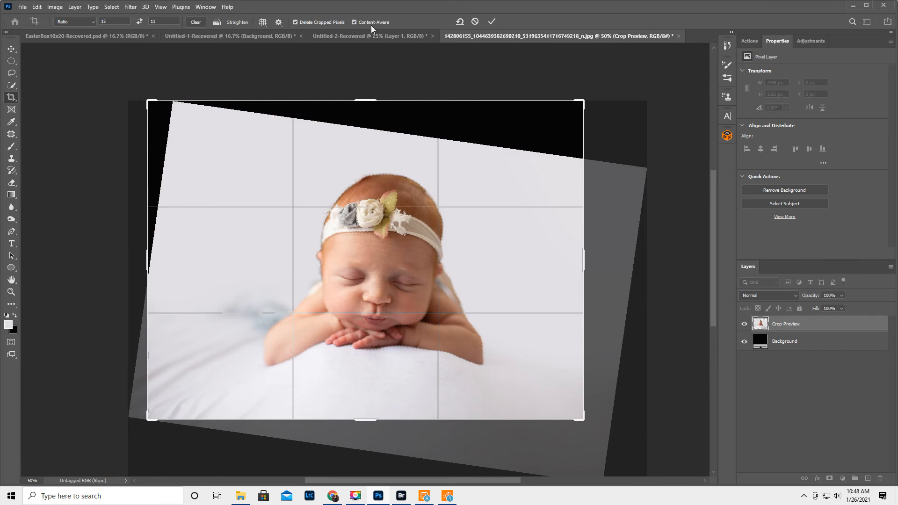
left_click(492, 22)
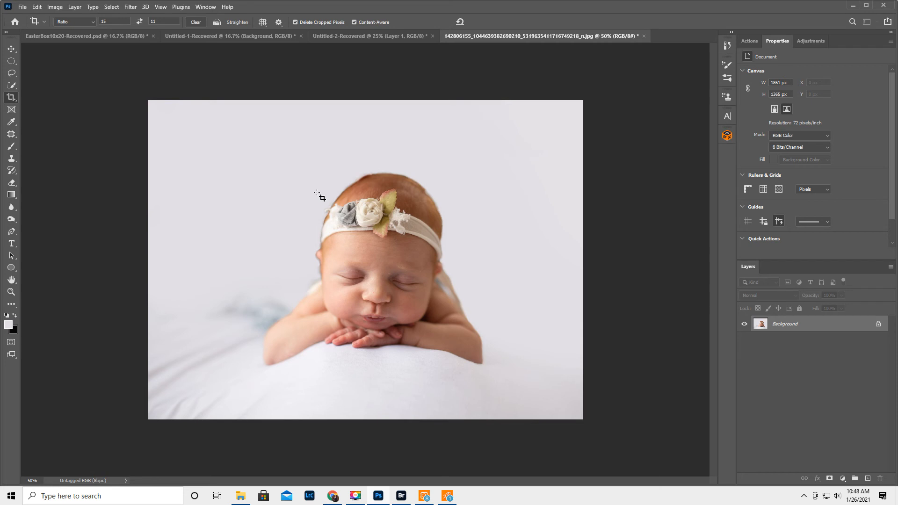
In Liquify, nudge the grey flower and the headband's frayed end outward with Forward Warp, enlarging the brush to 300
left_click(129, 7)
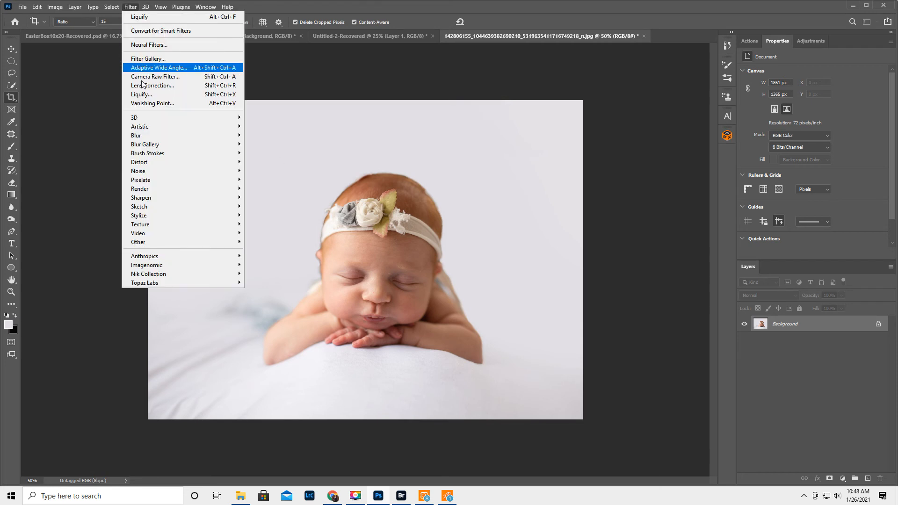
left_click(145, 95)
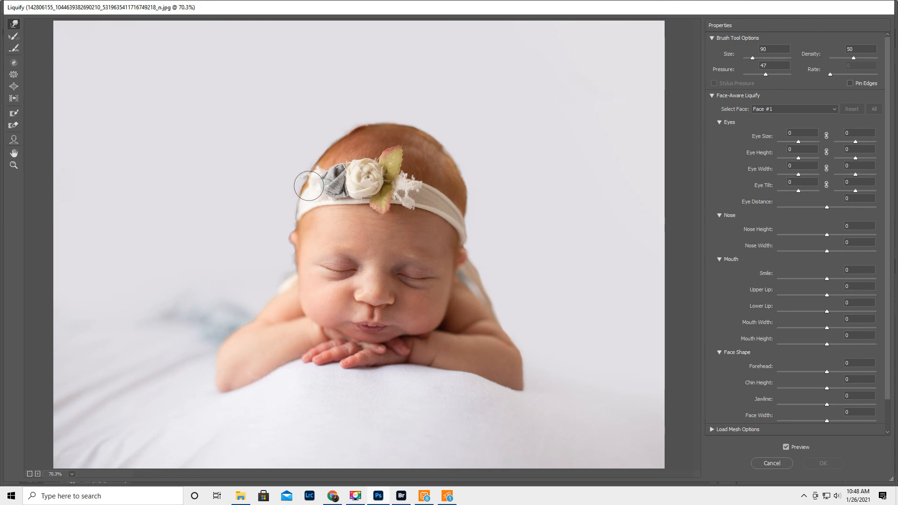
key("bracketright")
key("bracketright")
key("bracketright")
key("bracketright")
key("bracketright")
key("bracketright")
key("bracketright")
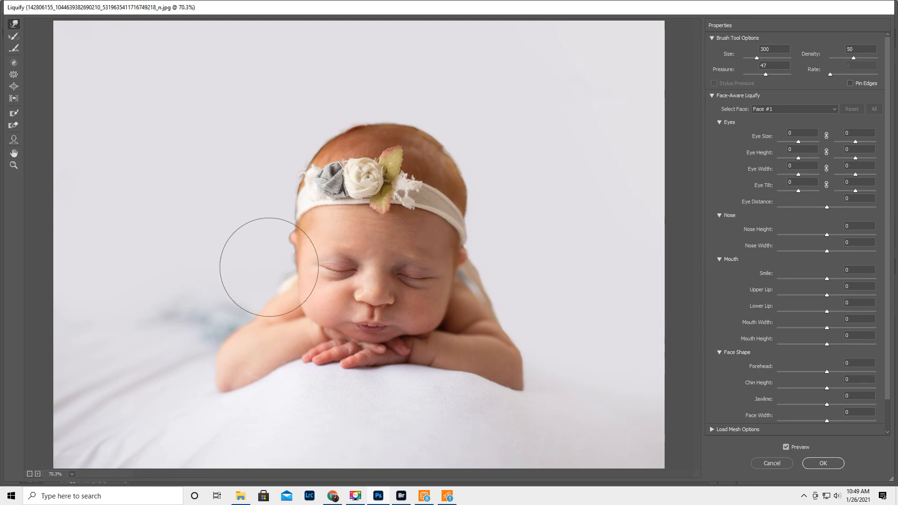
Refine the headband's edge beside the temple with Forward Warp, reducing the brush size to 150 and down to 45
key("bracketright")
key("bracketright")
key("bracketright")
key("bracketleft")
key("bracketleft")
key("bracketleft")
key("bracketleft")
key("bracketleft")
key("bracketleft")
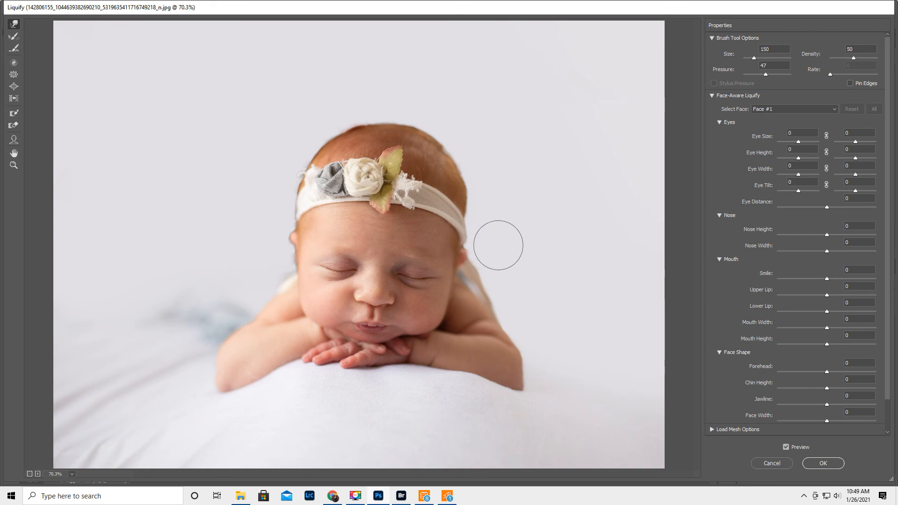
key("bracketleft")
key("bracketleft")
key("bracketleft")
key("bracketleft")
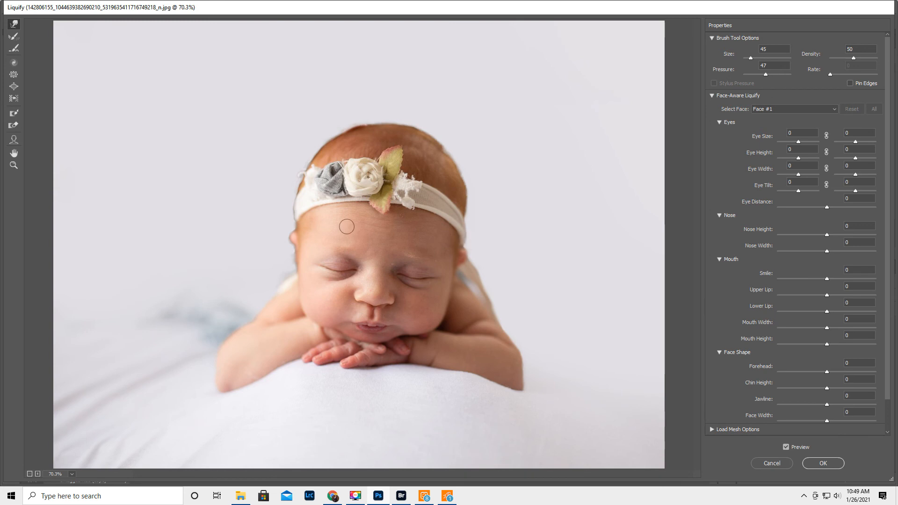
Smooth the outline of the baby's head with Forward Warp brushes of size 80 and 250
key("]")
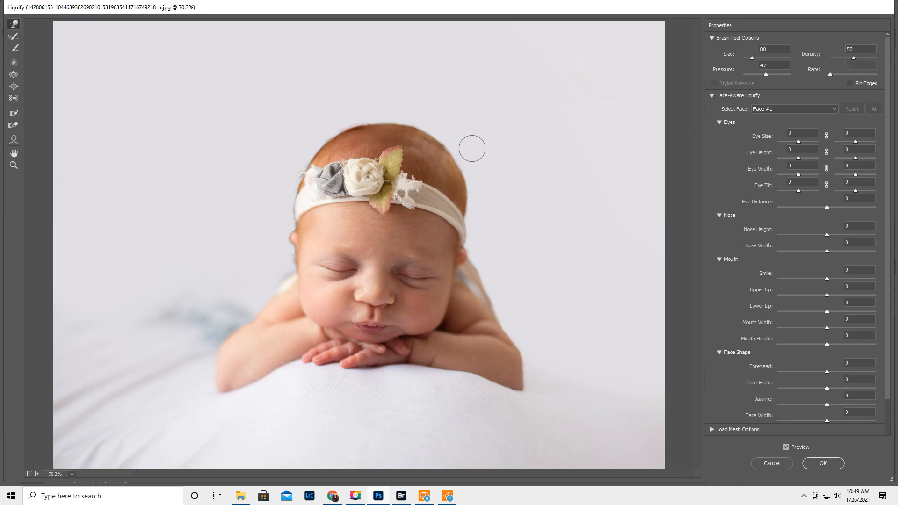
key("bracketright")
key("bracketright")
key("bracketright")
key("bracketright")
key("bracketright")
key("bracketright")
key("bracketright")
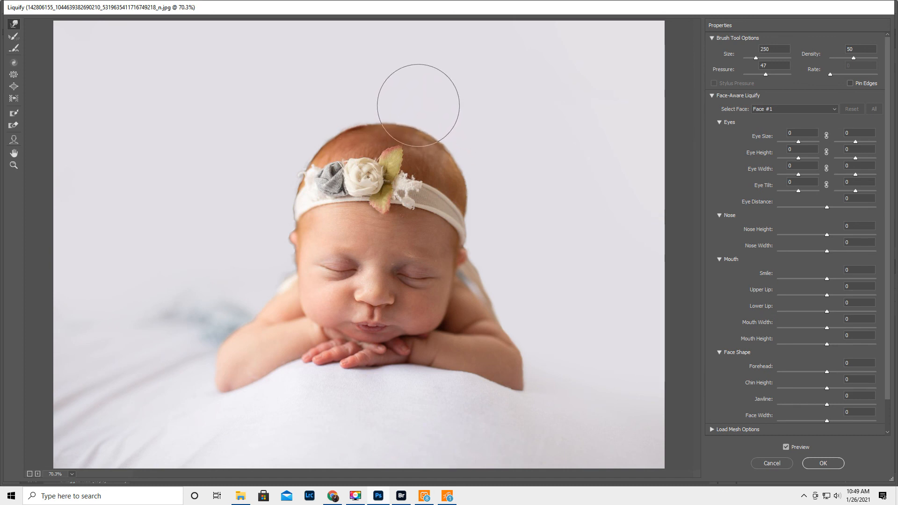
Push the blurred blue fabric beside the arm outward with a size 125 Forward Warp brush and apply the Liquify edits
key("bracketleft")
key("bracketleft")
key("bracketleft")
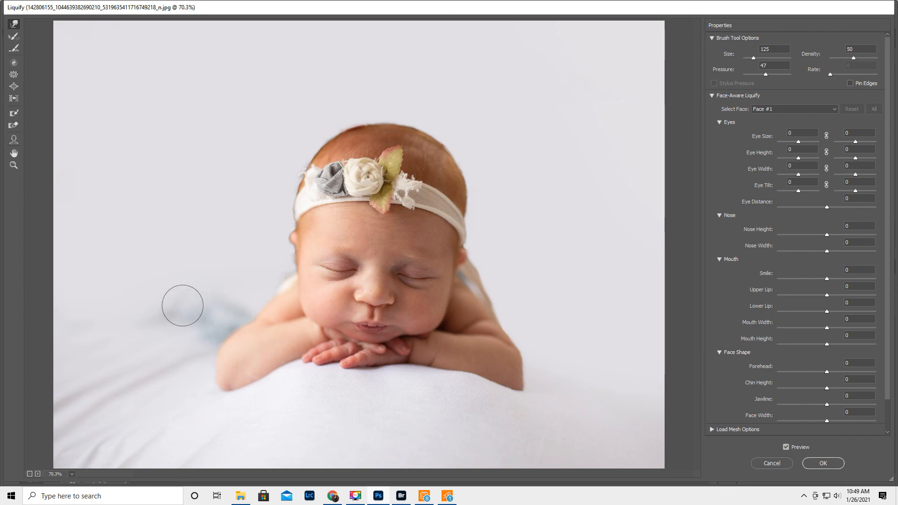
left_click_drag(139, 322, 126, 326)
mouse_move(202, 326)
left_mouse_down()
mouse_move(192, 320)
mouse_move(185, 336)
left_mouse_up()
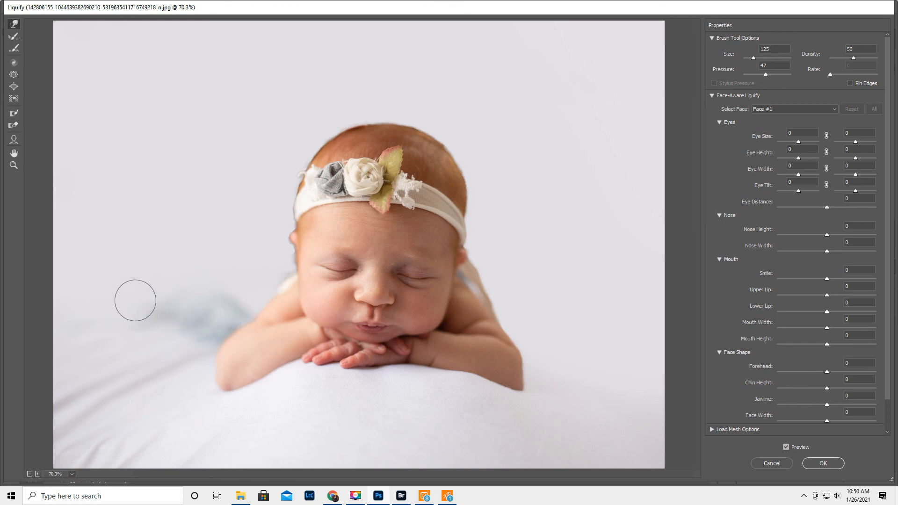
left_click_drag(159, 324, 131, 332)
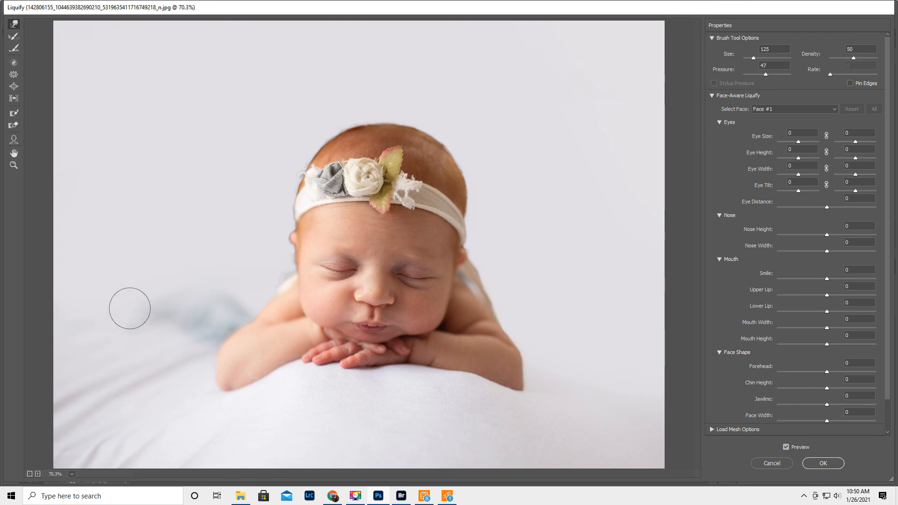
left_click(837, 464)
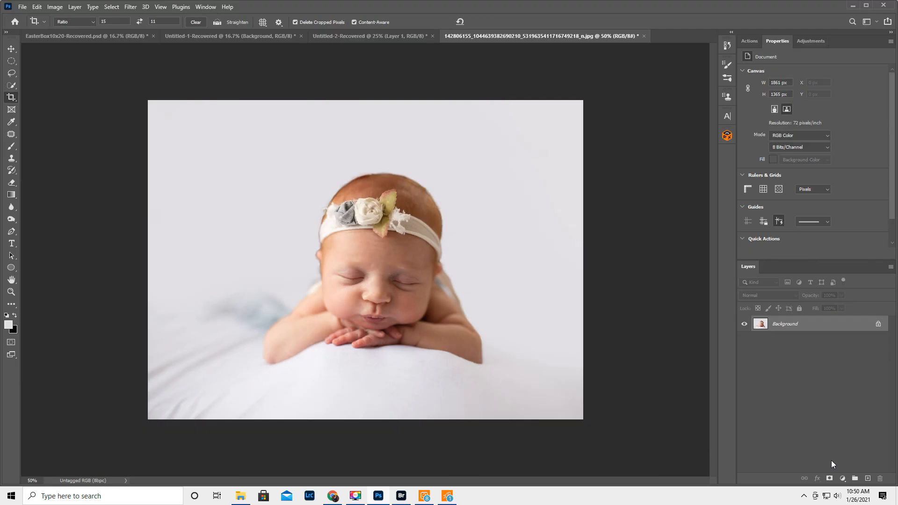